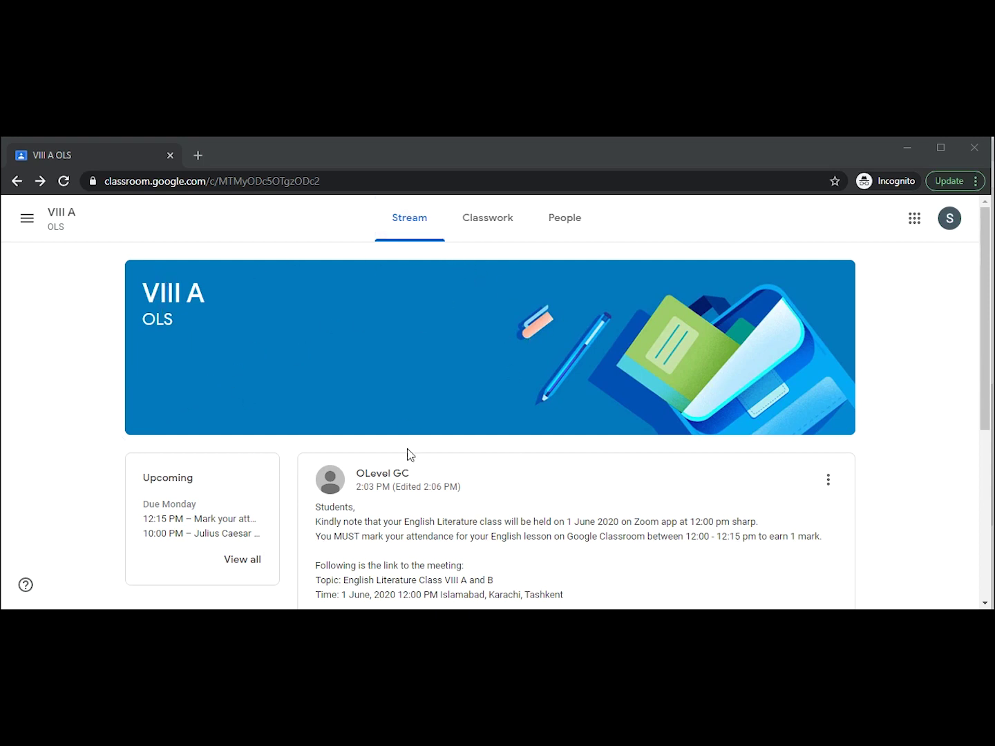
- Scroll the VIII A stream to read the 1 June 2020 English Literature Zoom announcement and link
{"action": "scroll", "coordinate": [387, 482], "scroll_direction": "down", "scroll_amount": 1}
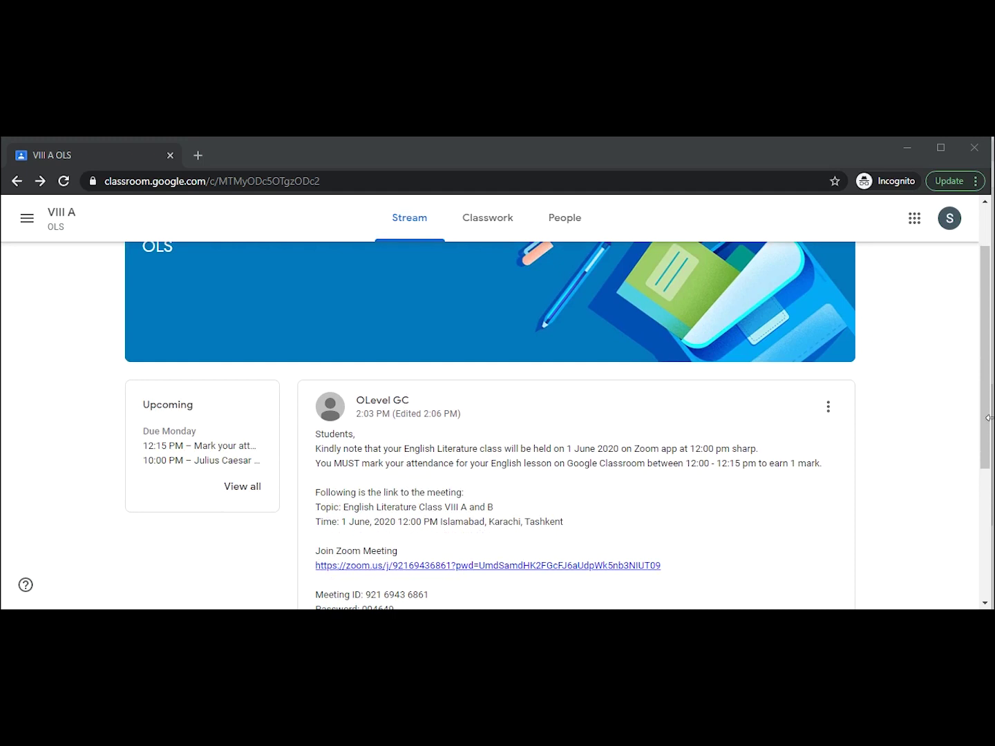
{"action": "left_click_drag", "start_coordinate": [987, 413], "coordinate": [986, 438]}
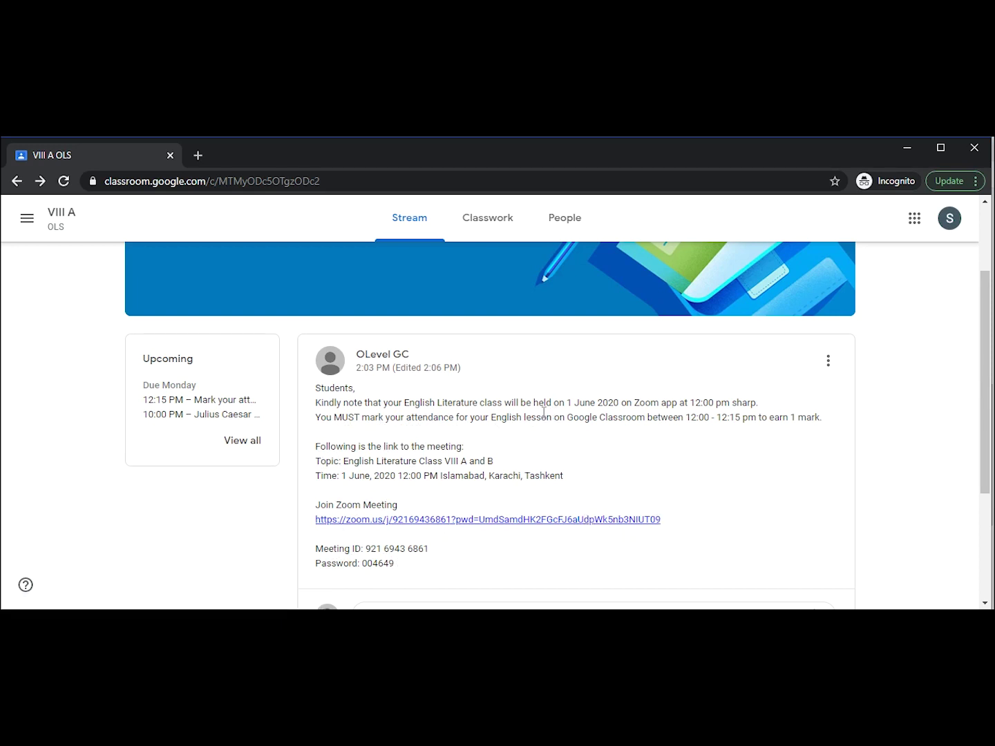
- Answer the 30 May 2020 English Literature attendance question with Present and turn it in
{"action": "left_click", "coordinate": [479, 235]}
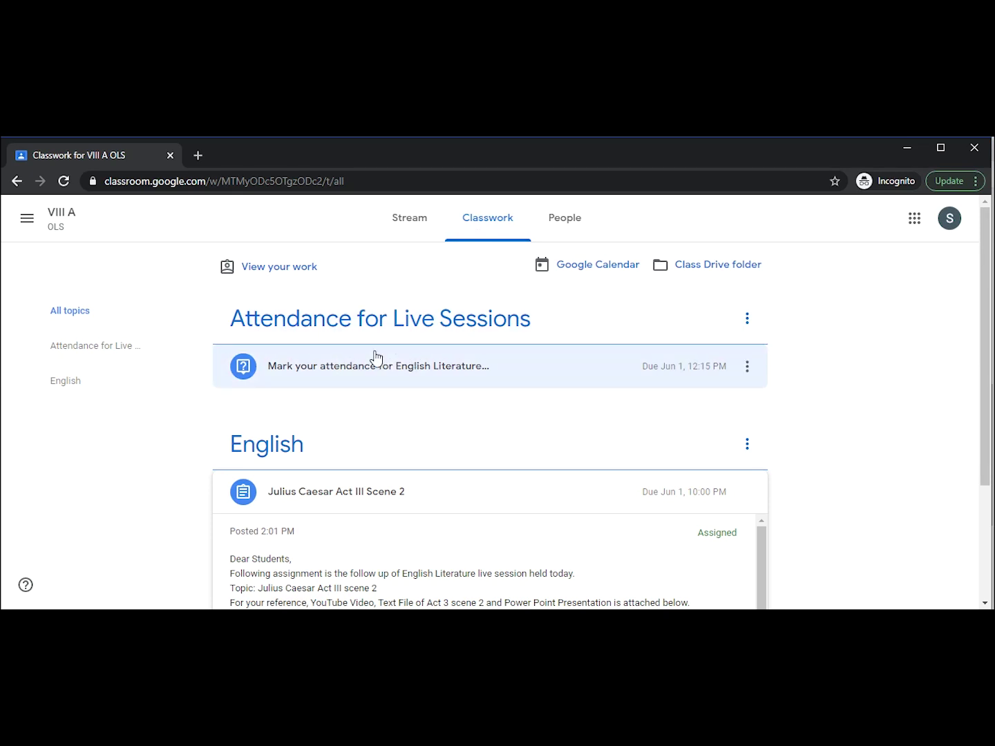
{"action": "left_click", "coordinate": [409, 372]}
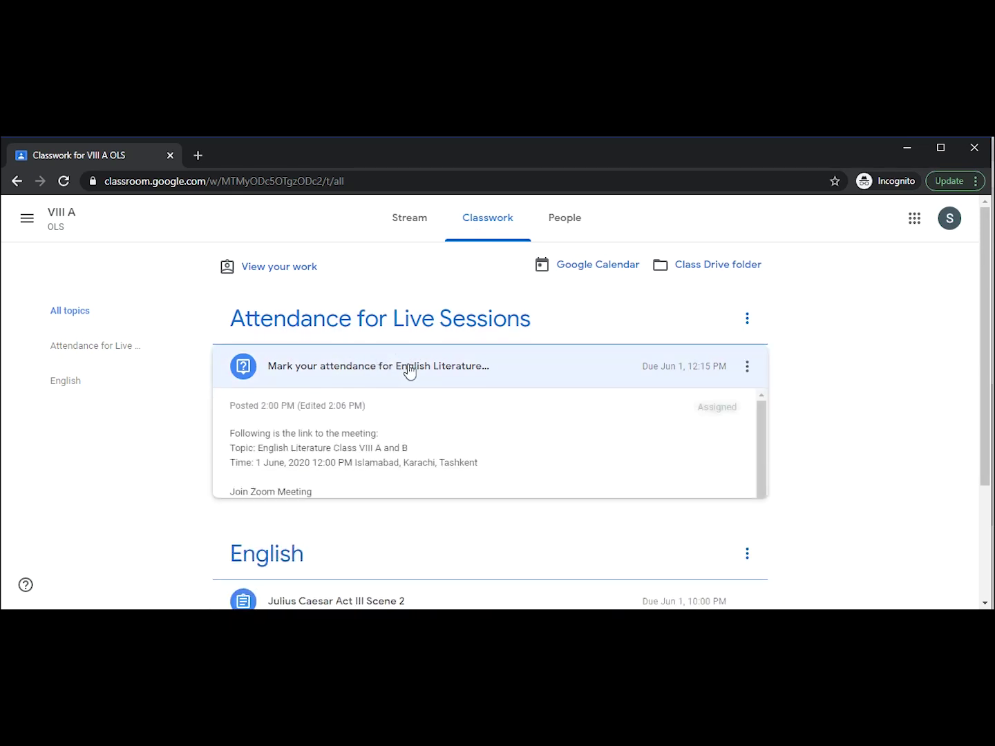
{"action": "scroll", "coordinate": [373, 428], "scroll_direction": "down", "scroll_amount": 1}
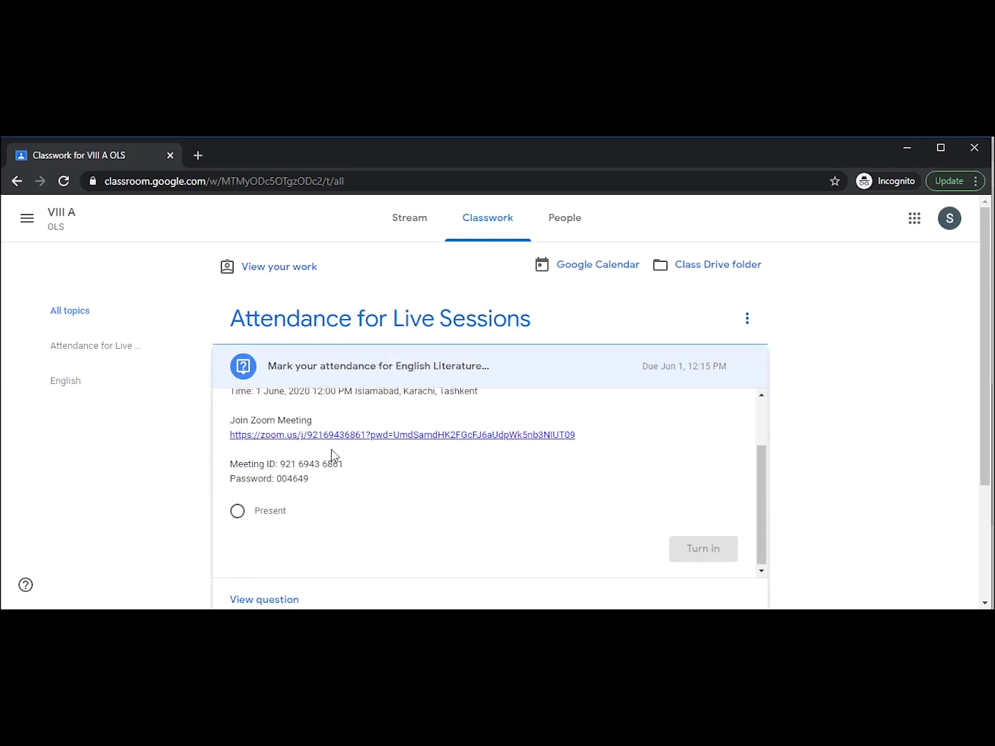
{"action": "left_click", "coordinate": [265, 601]}
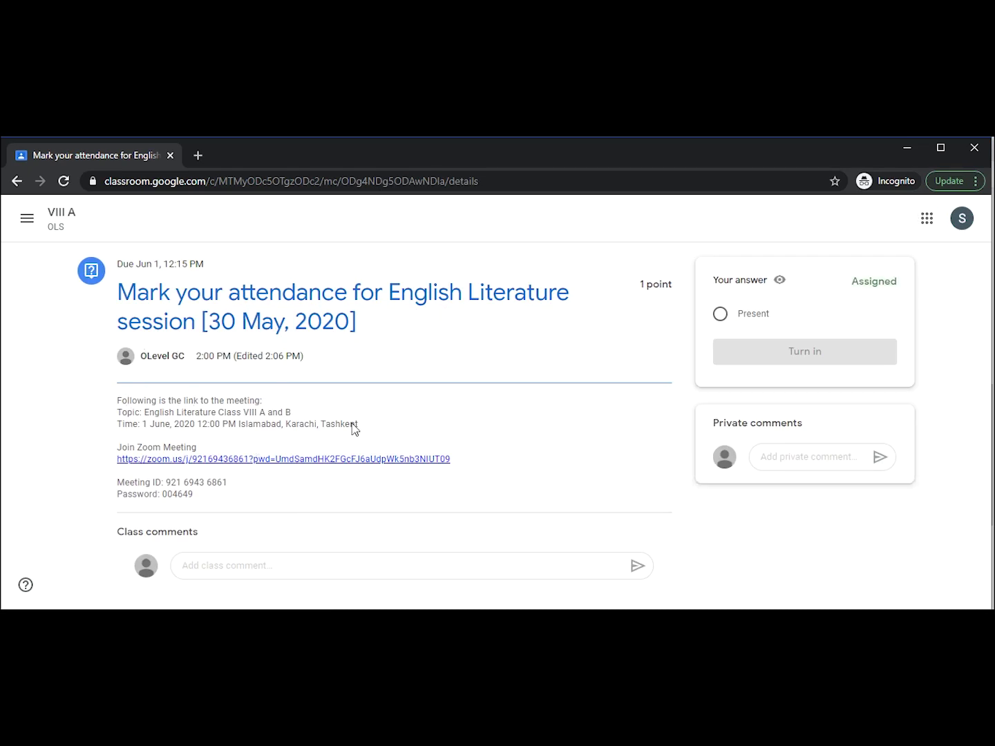
{"action": "left_click", "coordinate": [721, 317]}
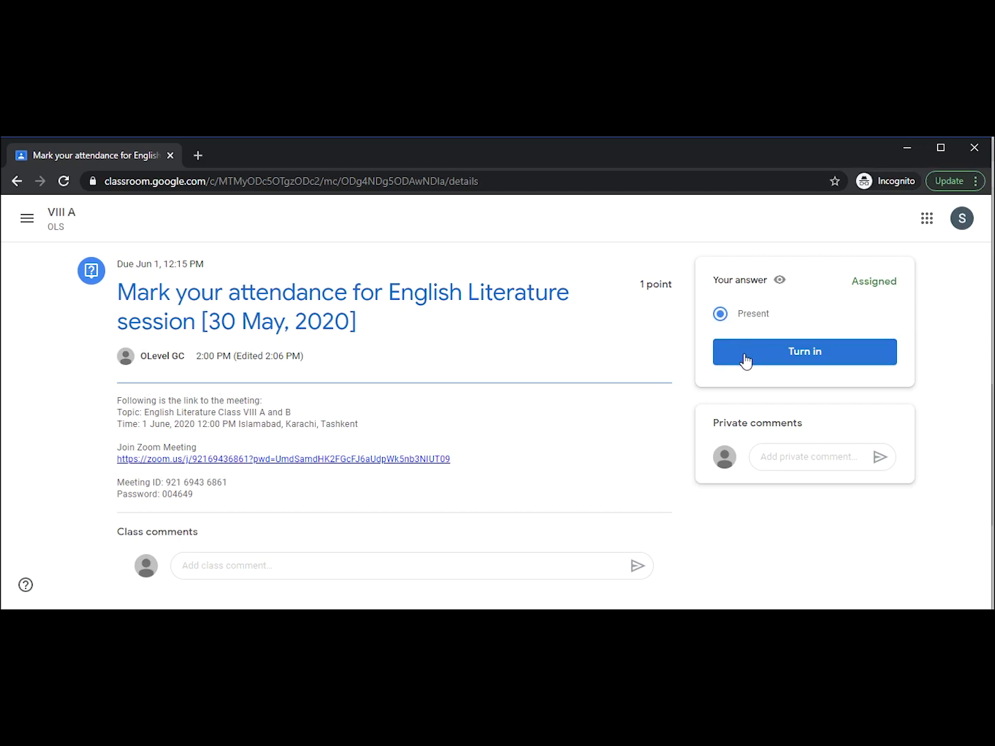
{"action": "left_click", "coordinate": [745, 358]}
{"action": "left_click", "coordinate": [585, 441]}
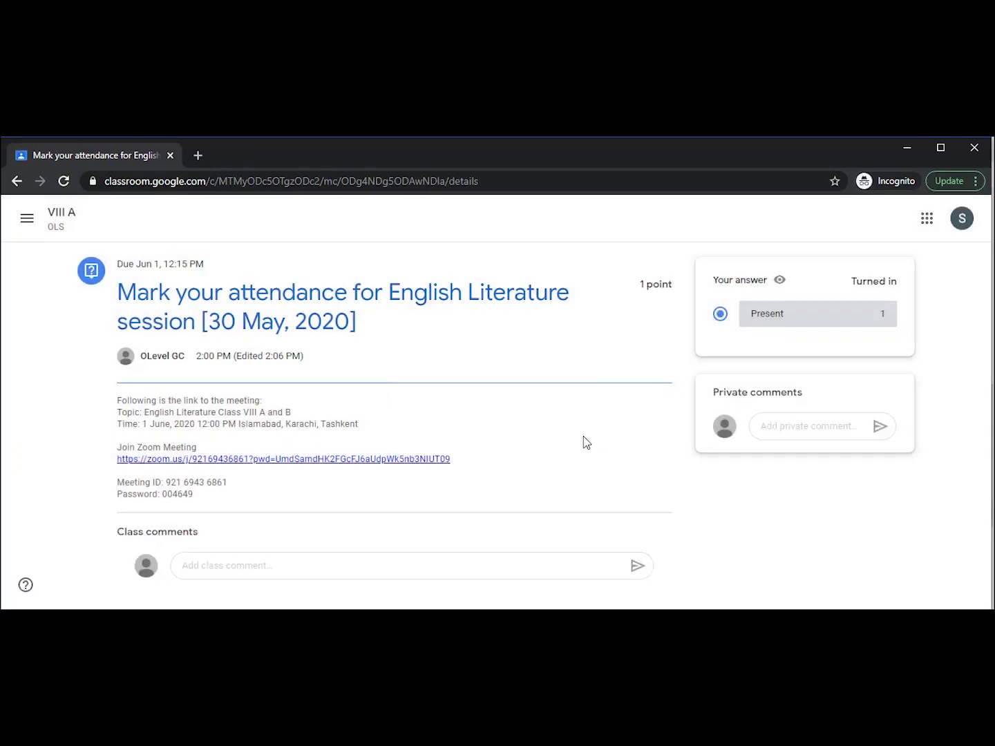
- Launch the English Literature Zoom meeting from its link via the downloaded Zoom launcher
{"action": "left_click", "coordinate": [404, 460]}
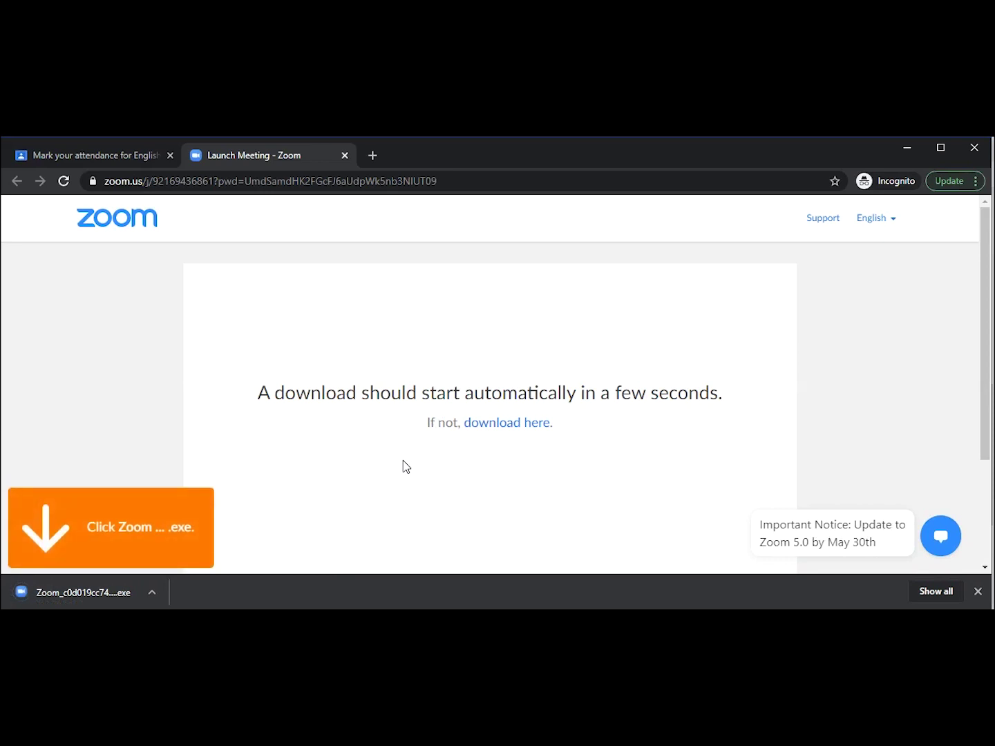
{"action": "left_click", "coordinate": [115, 593]}
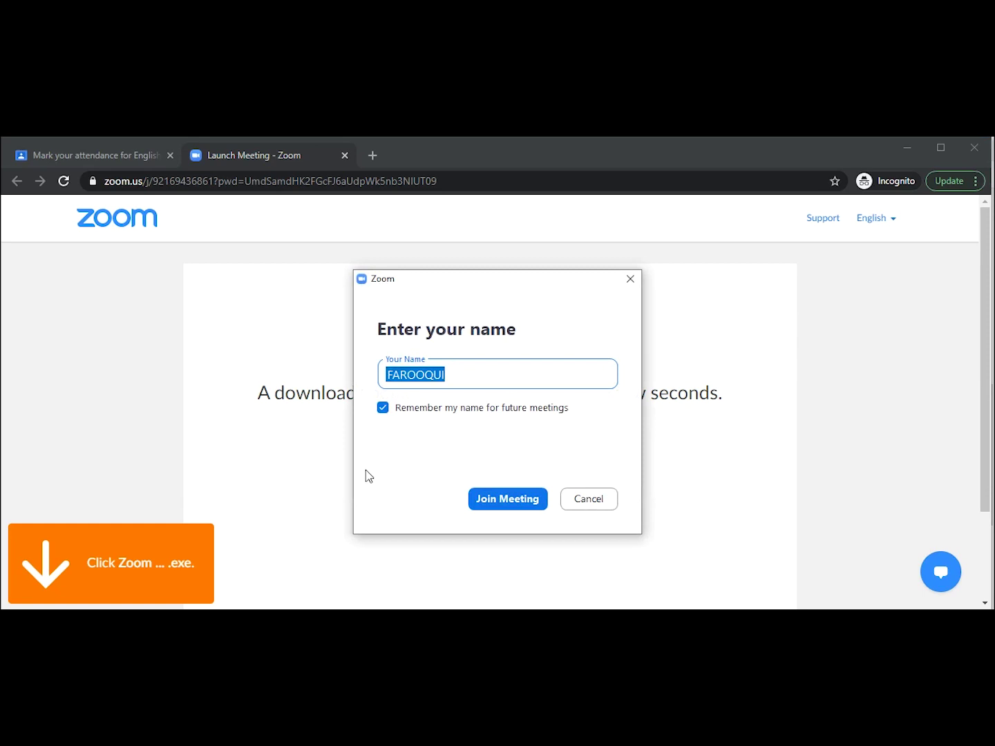
- Replace the pre-filled joining name with the student's own name and join the meeting
{"action": "key", "text": "BackSpace"}
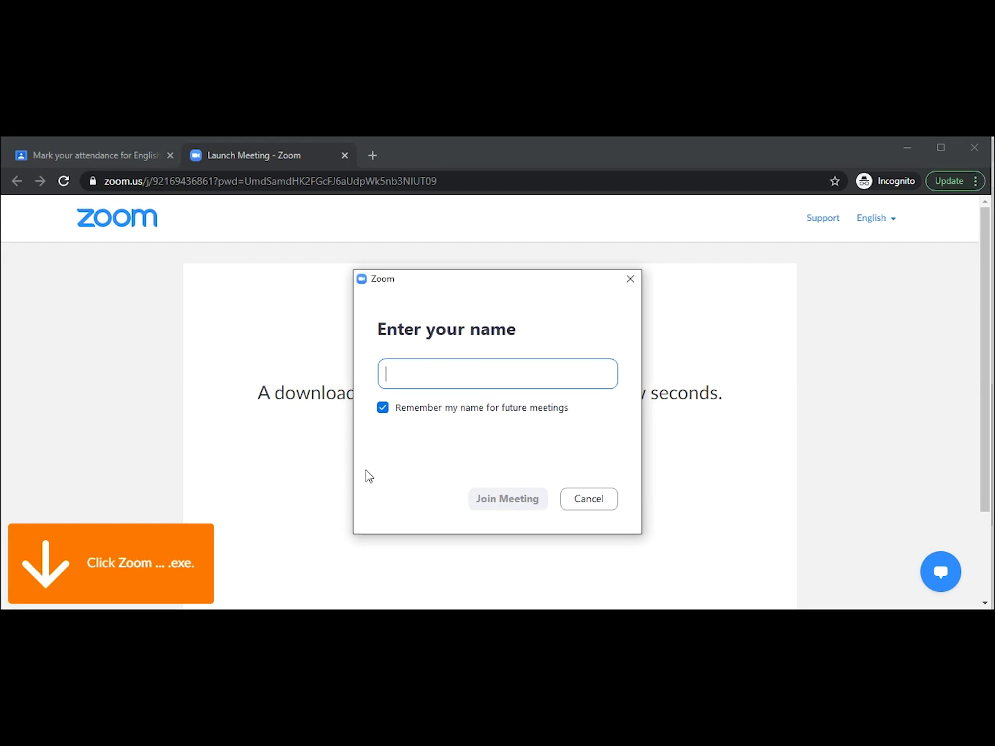
{"action": "type", "text": "Sample "}
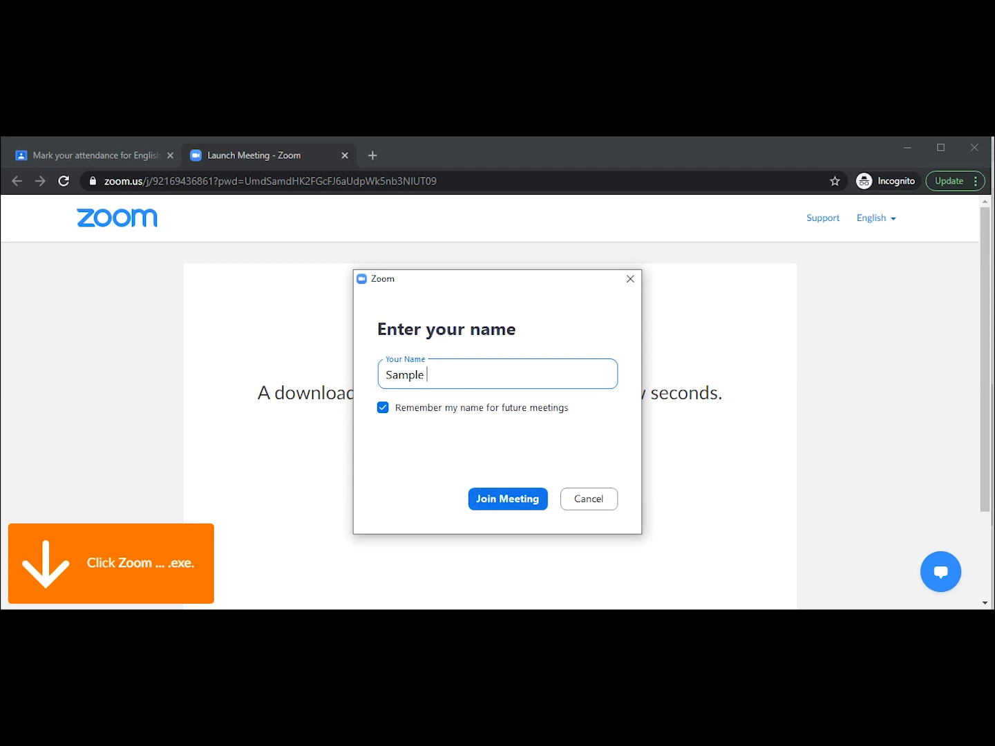
{"action": "type", "text": "Student"}
{"action": "left_click", "coordinate": [508, 505]}
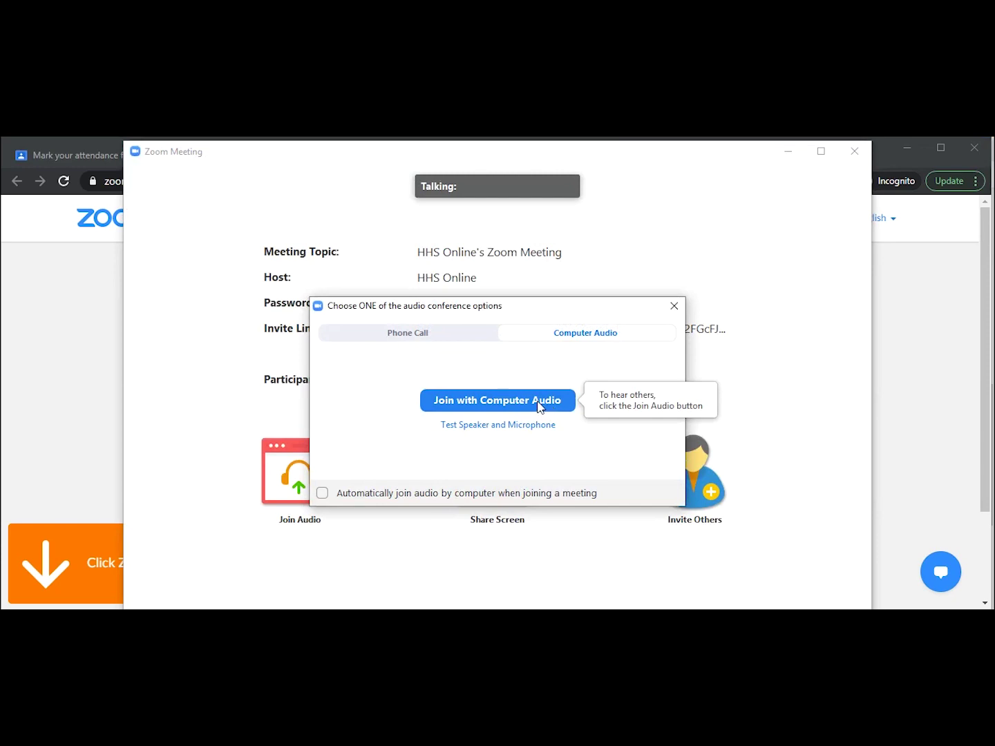
- Connect the meeting audio with Join with Computer Audio
{"action": "left_click", "coordinate": [539, 403]}
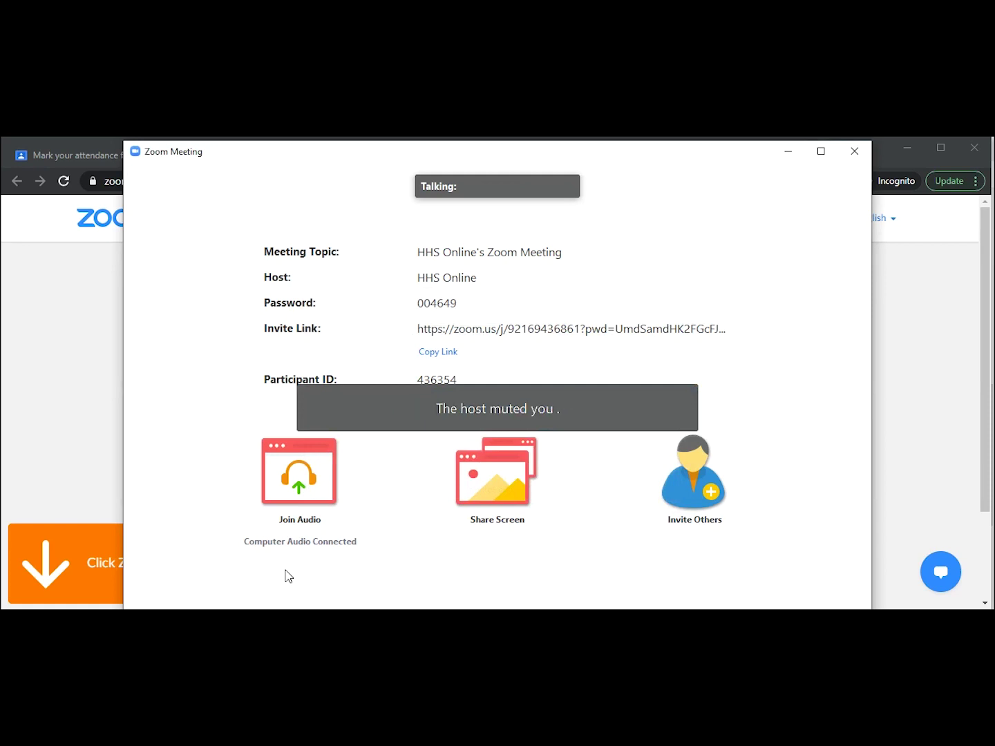
{"action": "mouse_move", "coordinate": [715, 599]}
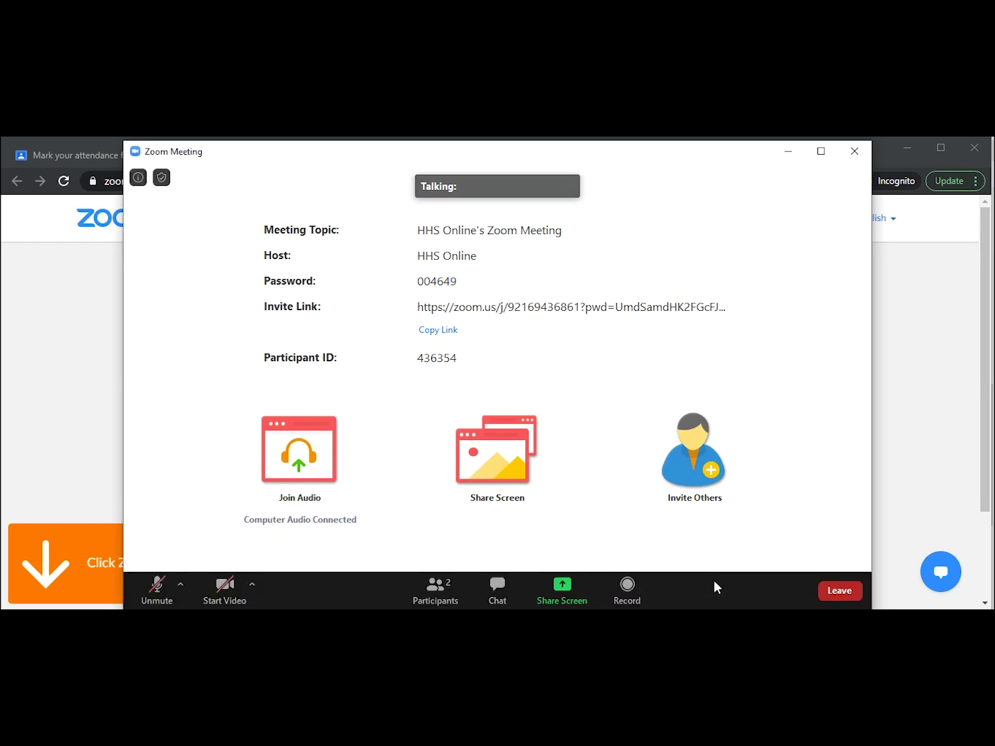
- Open the Participants list, raise a hand, and rejoin audio with Join with Computer Audio
{"action": "left_click", "coordinate": [454, 603]}
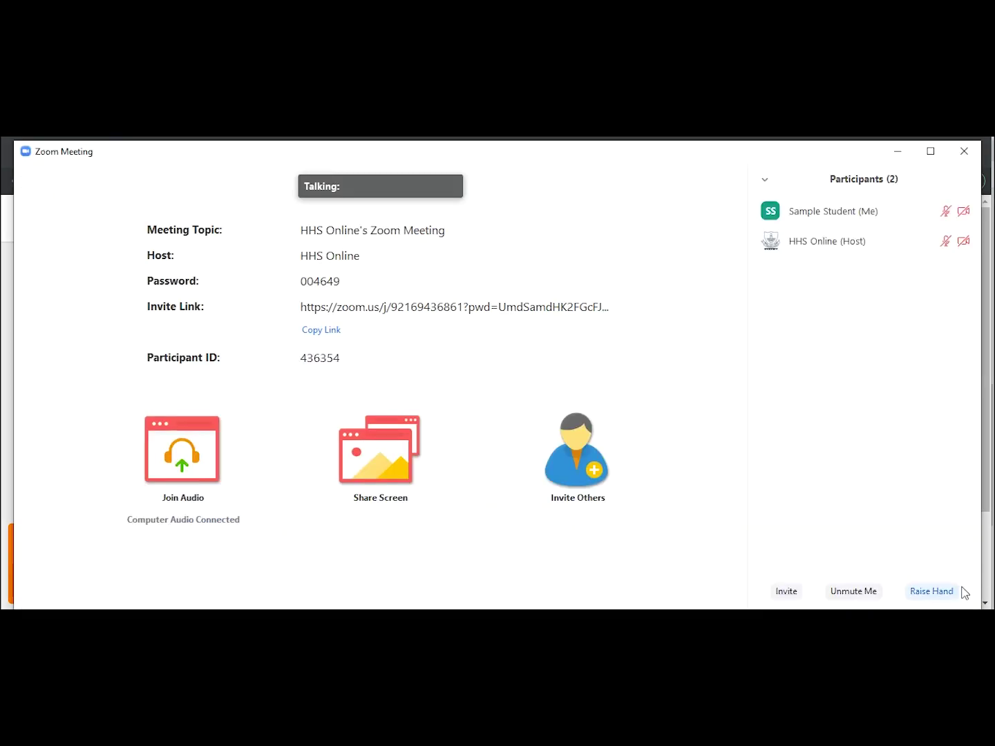
{"action": "left_click", "coordinate": [930, 593]}
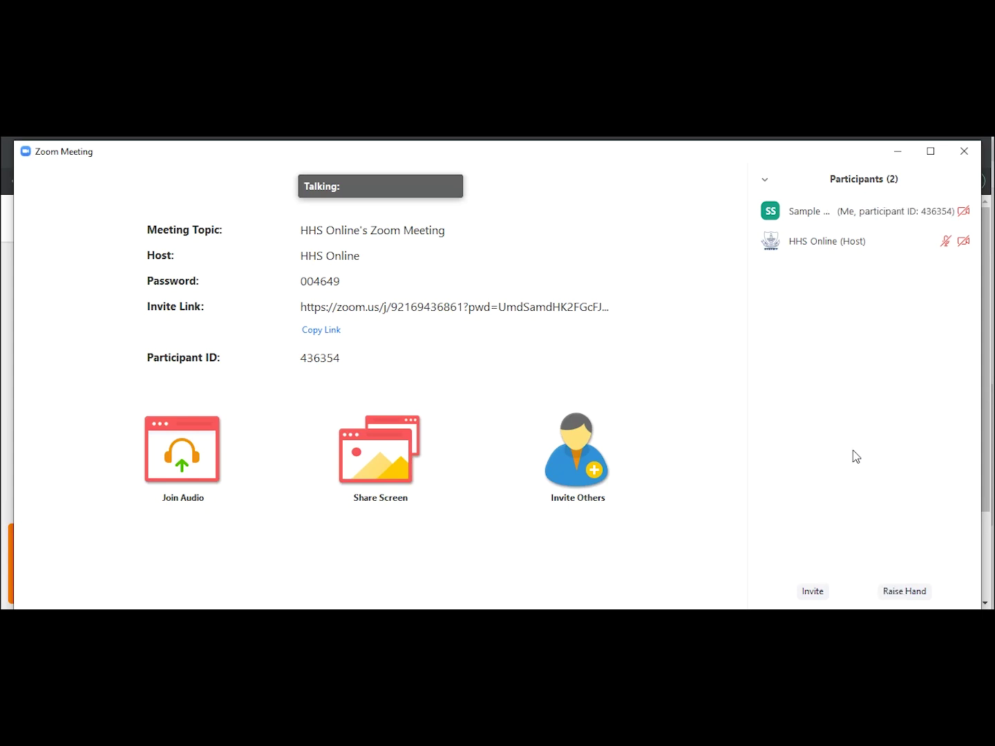
{"action": "mouse_move", "coordinate": [293, 450]}
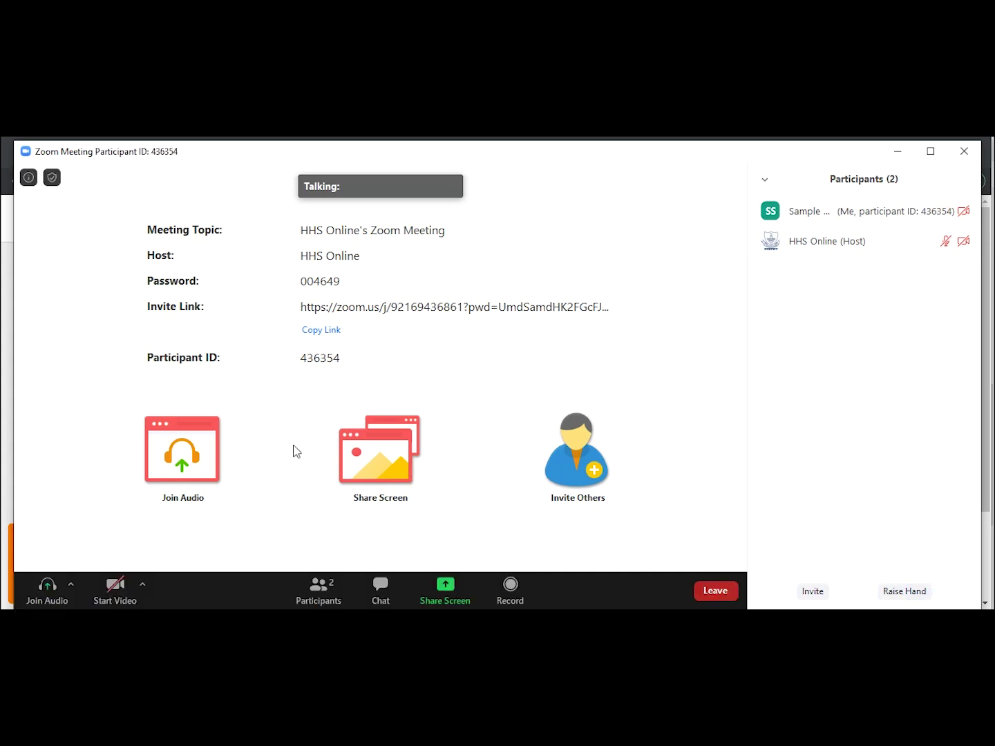
{"action": "left_click", "coordinate": [47, 597]}
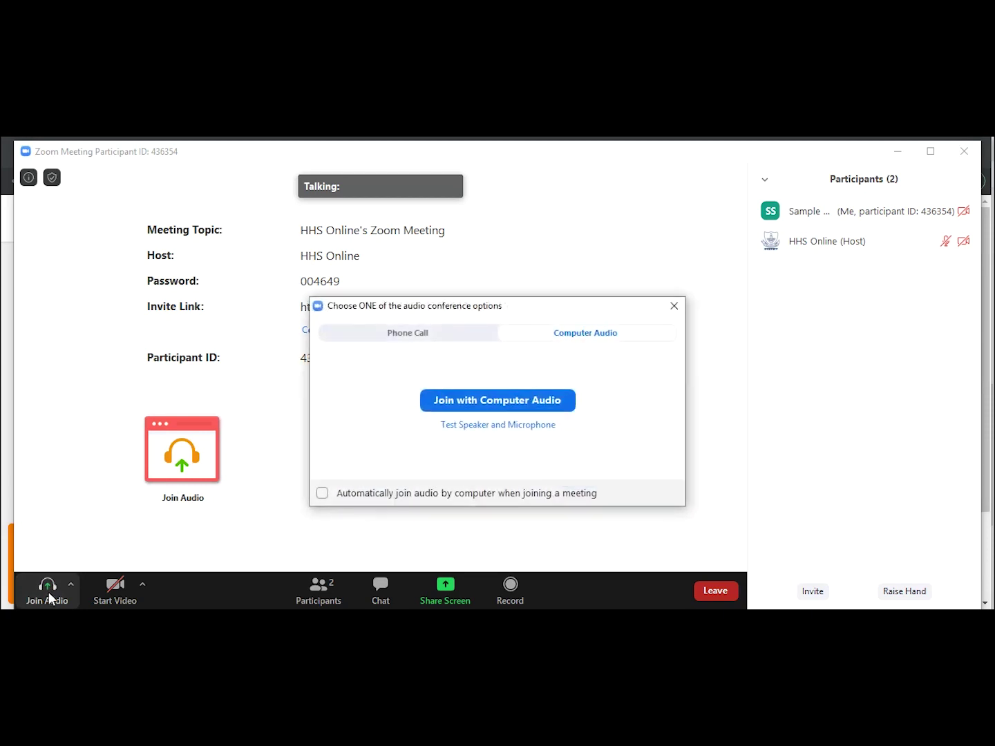
{"action": "left_click", "coordinate": [498, 405]}
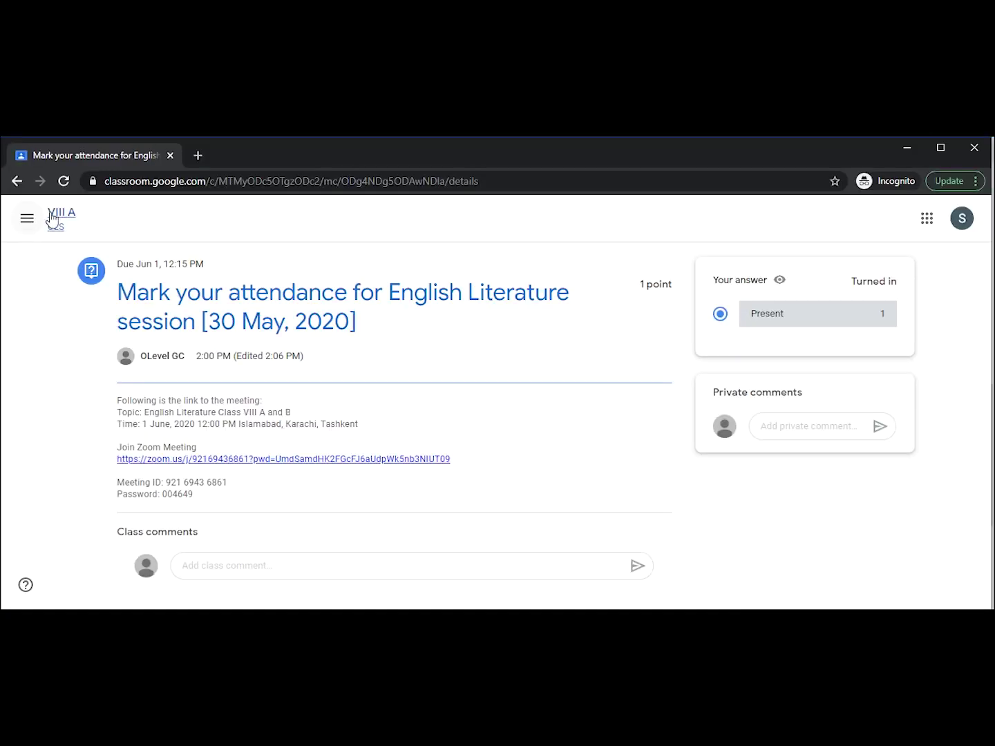
- Go to VIII A Classwork and filter to the English topic showing the Julius Caesar assignment
{"action": "left_click", "coordinate": [27, 219]}
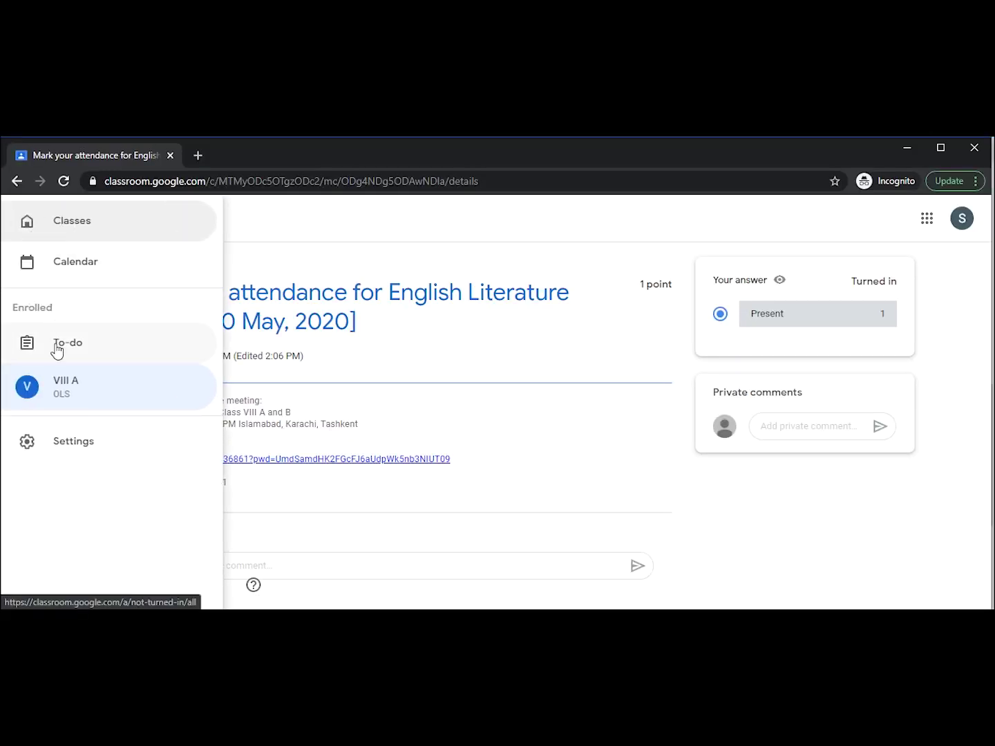
{"action": "left_click", "coordinate": [59, 387]}
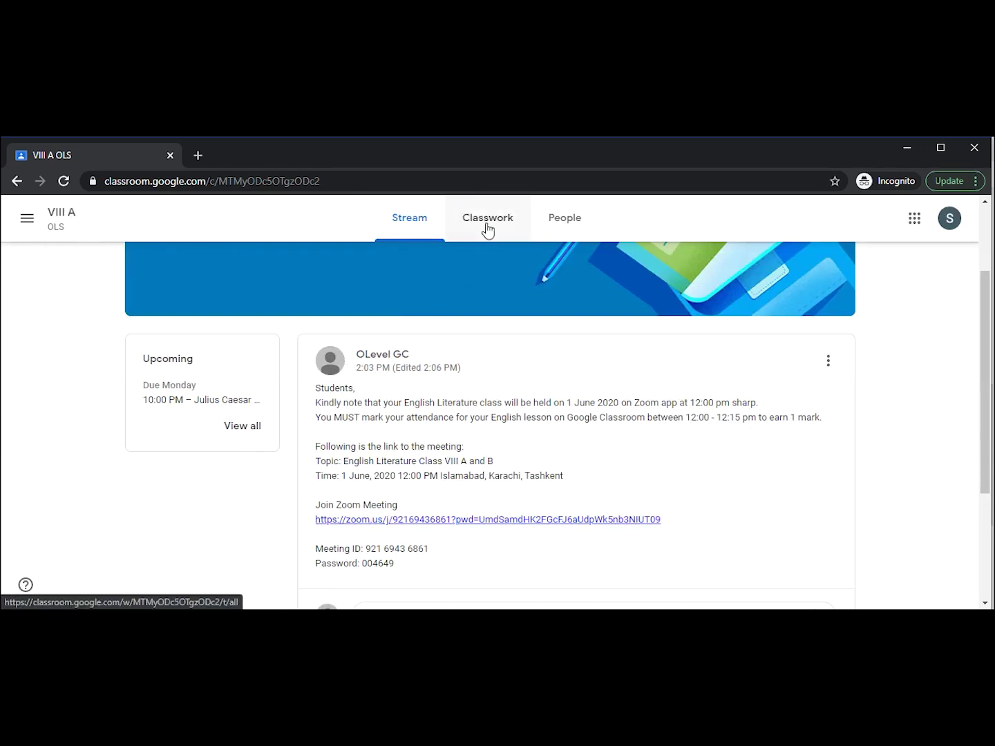
{"action": "left_click", "coordinate": [488, 220]}
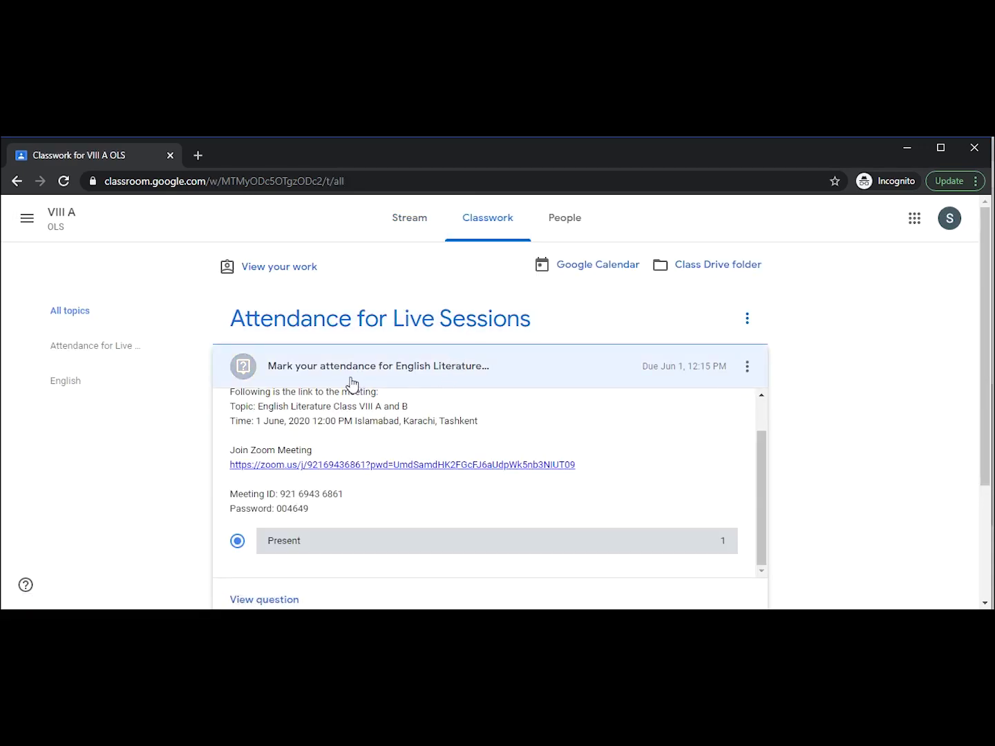
{"action": "scroll", "coordinate": [104, 344], "scroll_direction": "down", "scroll_amount": 5}
{"action": "scroll", "coordinate": [102, 364], "scroll_direction": "up", "scroll_amount": 5}
{"action": "left_click", "coordinate": [73, 383]}
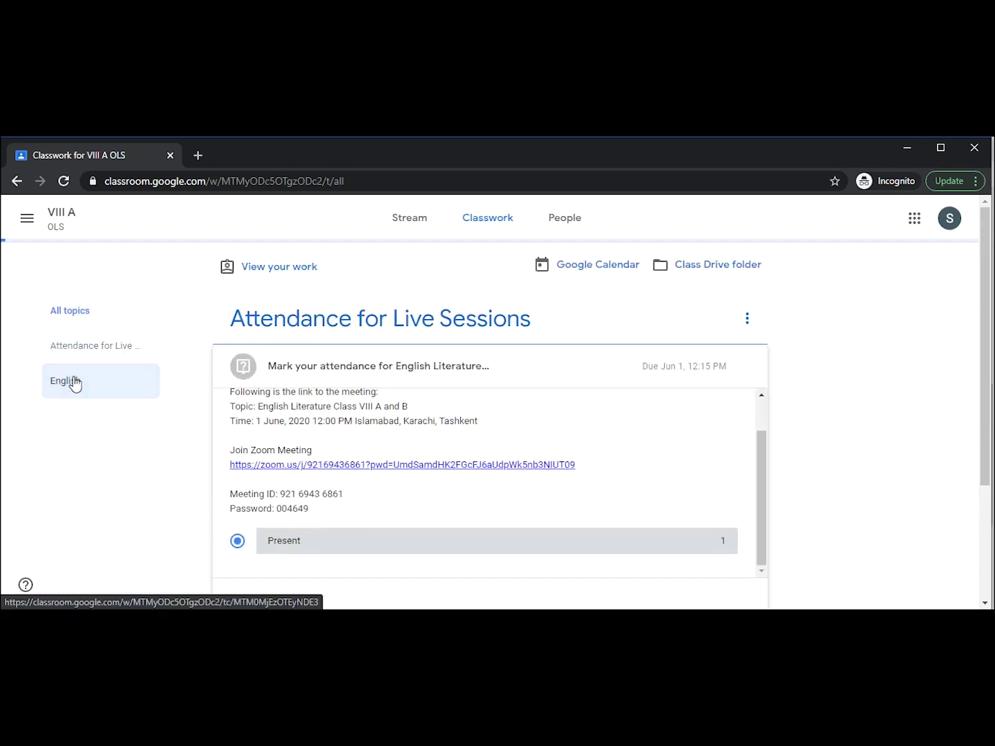
{"action": "scroll", "coordinate": [245, 373], "scroll_direction": "down", "scroll_amount": 2}
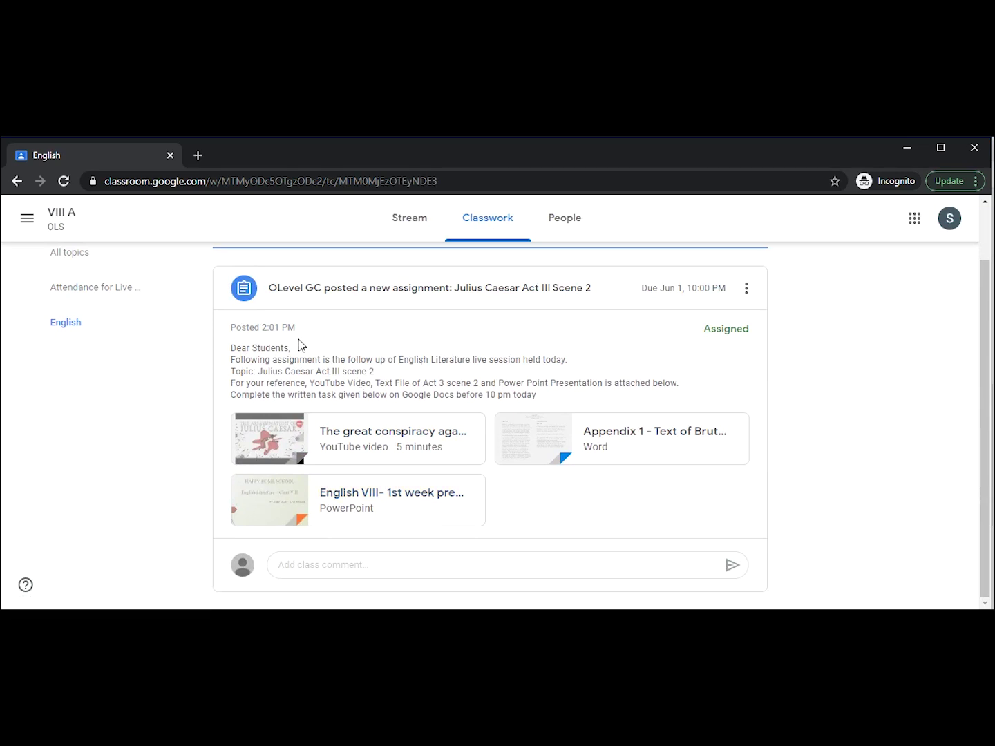
- Open the Julius Caesar Act III Scene 2 assignment and review its attachments and Google Docs work
{"action": "left_click", "coordinate": [403, 302]}
{"action": "scroll", "coordinate": [384, 321], "scroll_direction": "down", "scroll_amount": 1}
{"action": "scroll", "coordinate": [138, 318], "scroll_direction": "up", "scroll_amount": 1}
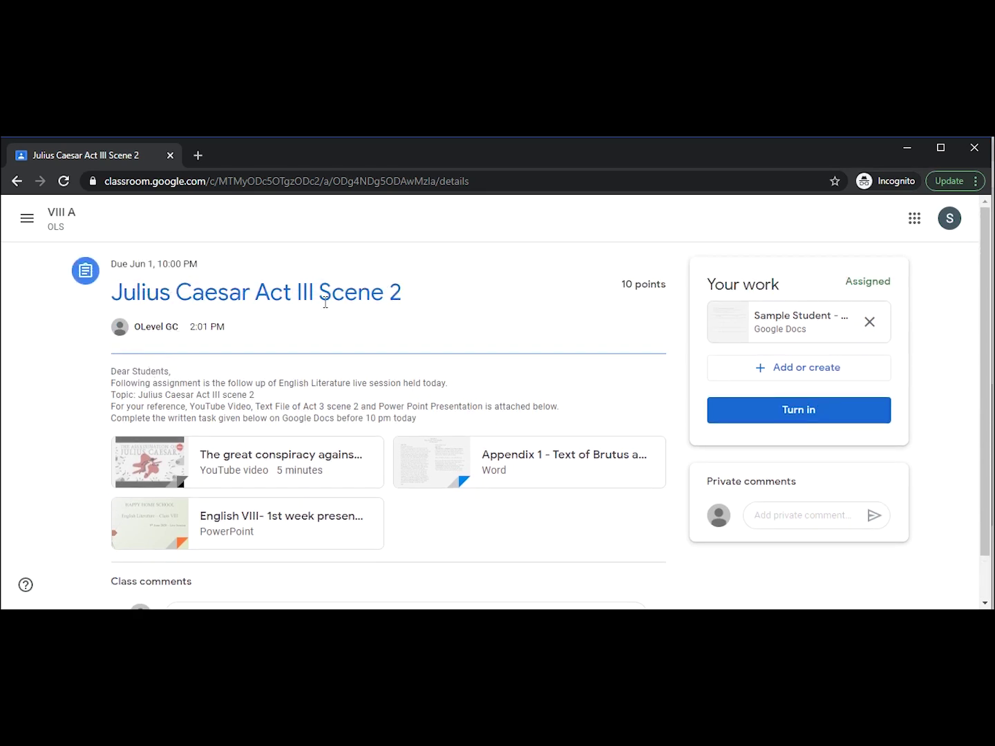
{"action": "scroll", "coordinate": [110, 365], "scroll_direction": "down", "scroll_amount": 1}
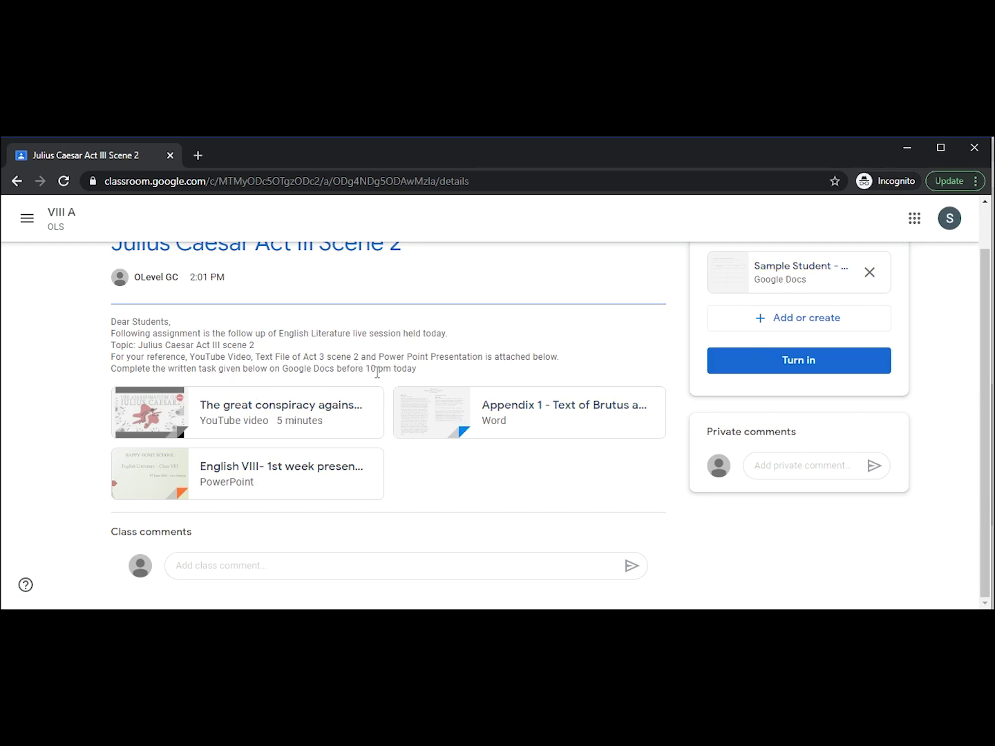
{"action": "scroll", "coordinate": [532, 394], "scroll_direction": "up", "scroll_amount": 1}
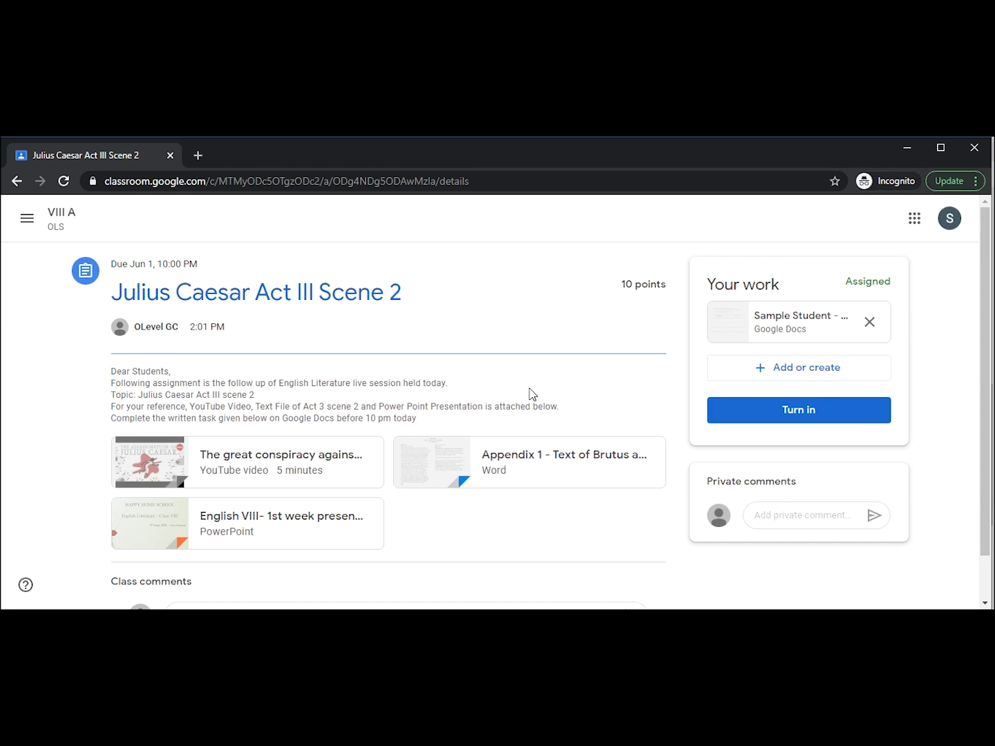